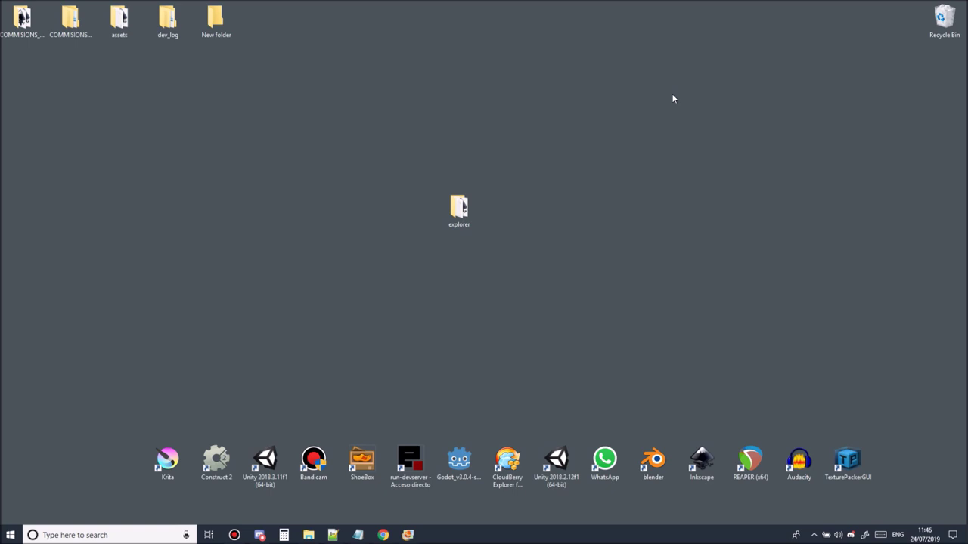
# Return to the explorer character asset page and scroll through it.
pyautogui.click(381, 536)
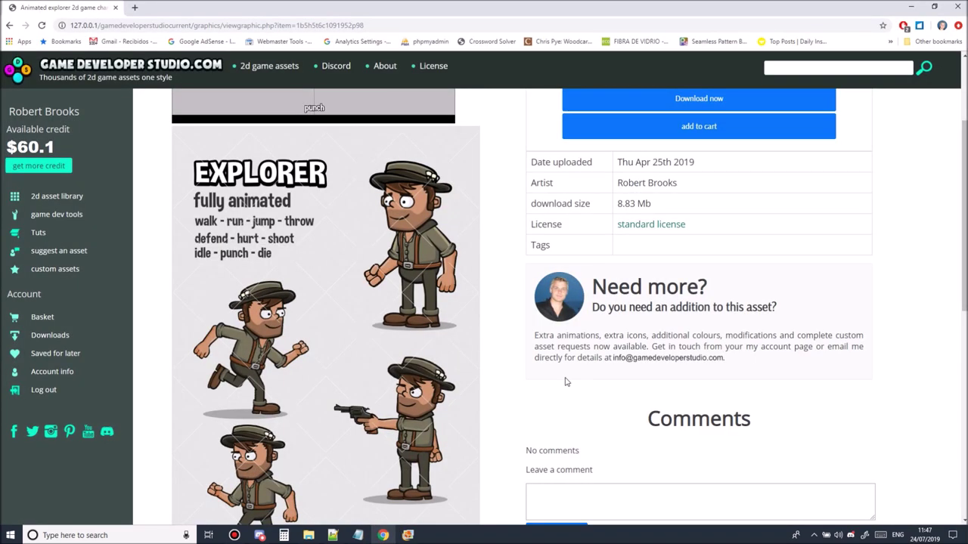
pyautogui.scroll(-1, 542, 373)
pyautogui.scroll(3, 541, 373)
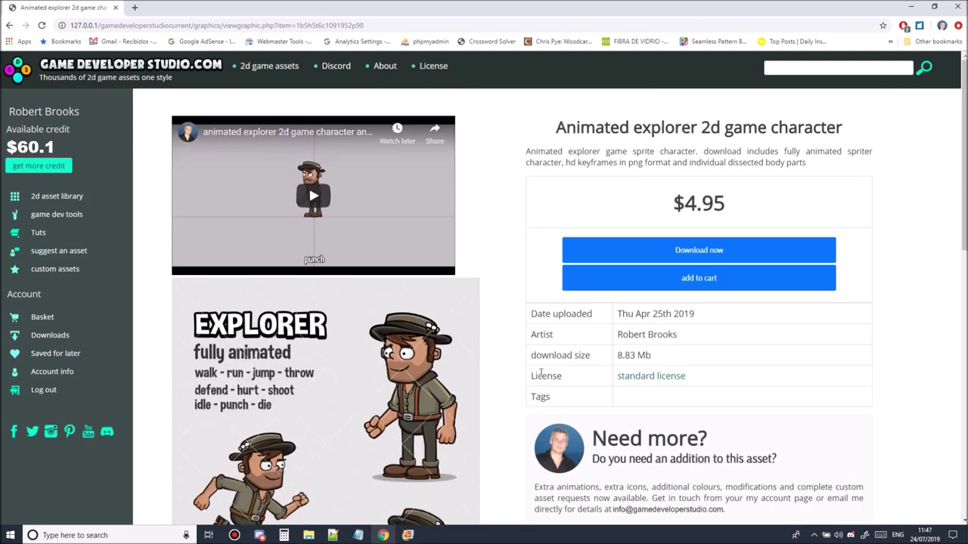
pyautogui.scroll(-2, 542, 373)
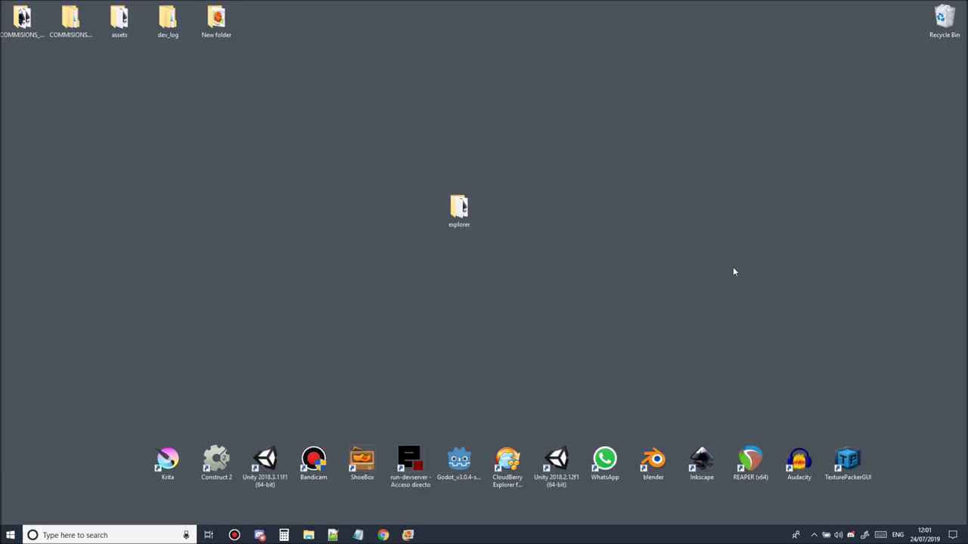
# Open the explorer folder, glance at keyframes, then open spriter_file_png_pieces.
pyautogui.doubleClick(463, 208)
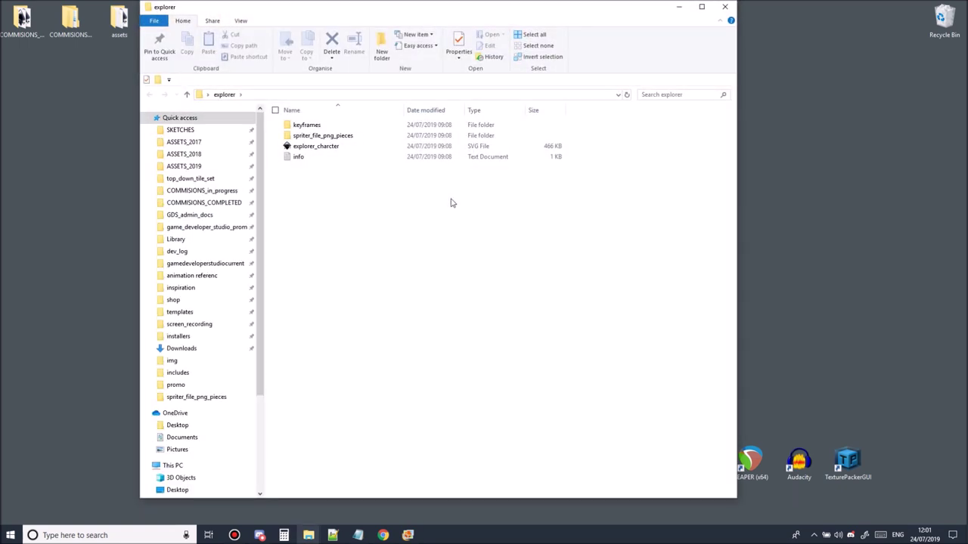
pyautogui.click(335, 151)
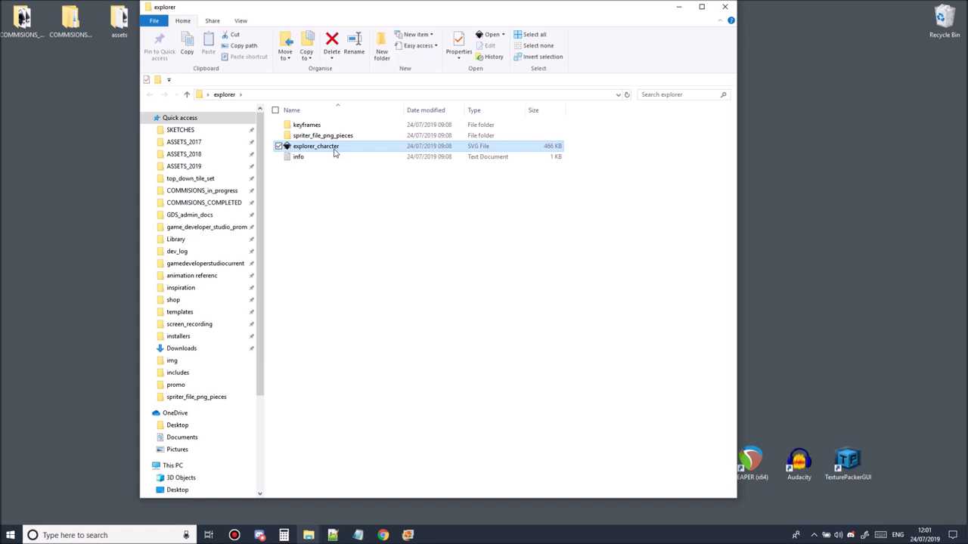
pyautogui.doubleClick(322, 126)
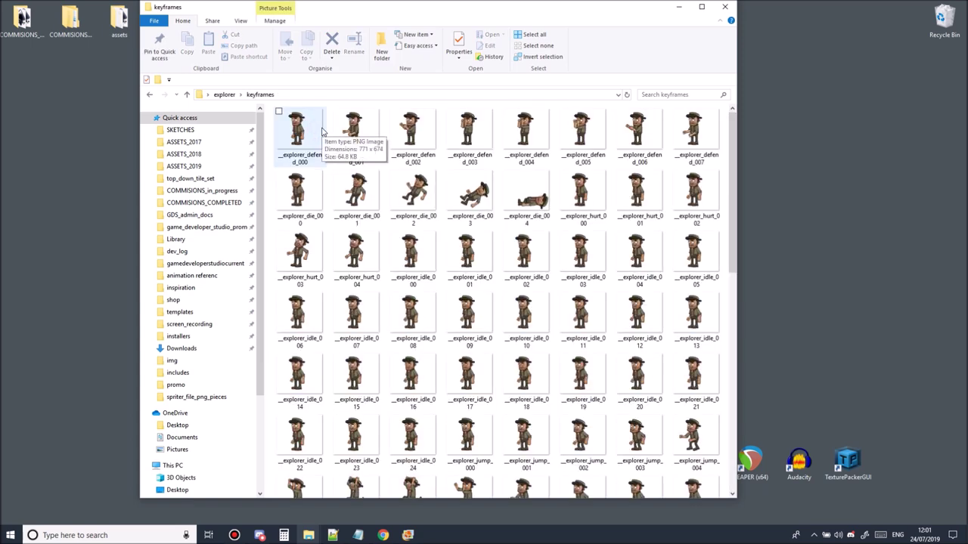
pyautogui.click(226, 94)
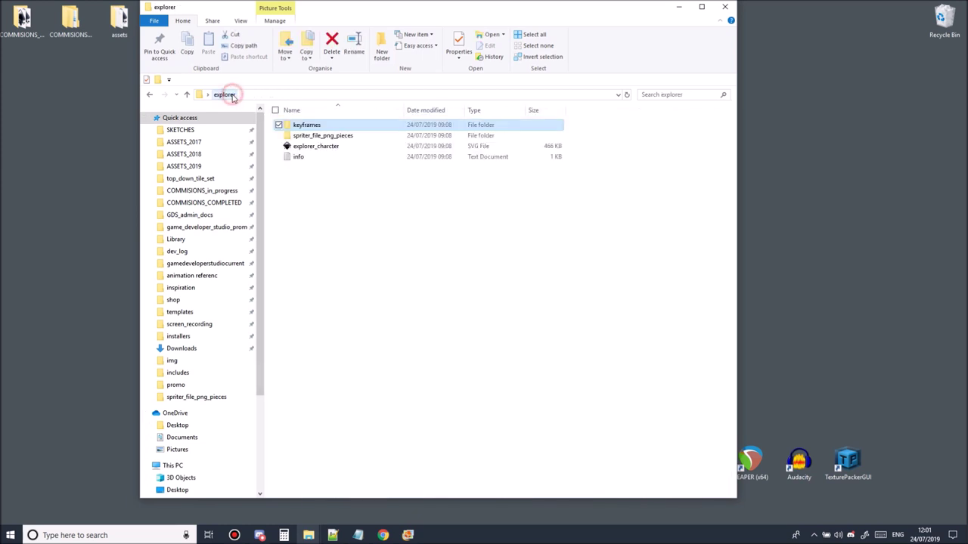
pyautogui.doubleClick(338, 138)
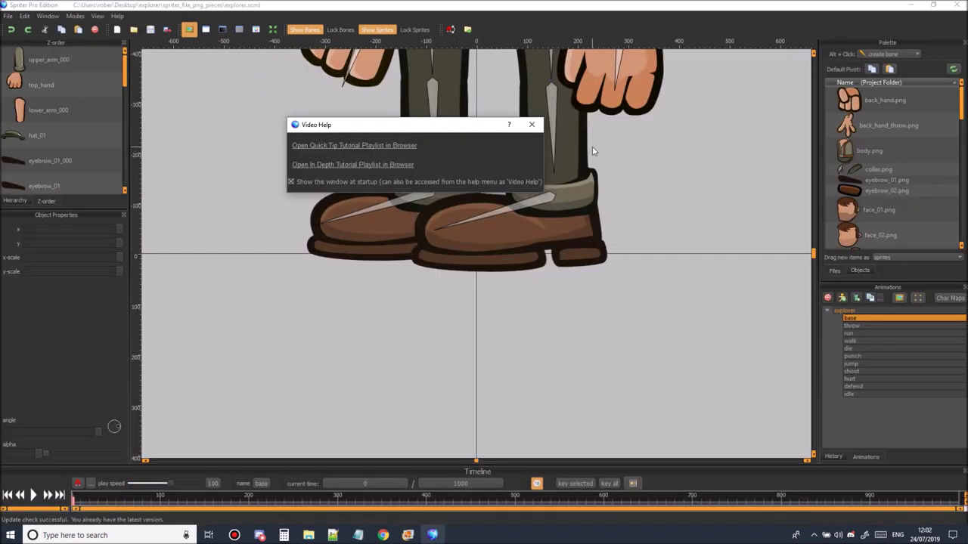
# Close the Video Help window and zoom out on the canvas.
pyautogui.click(532, 127)
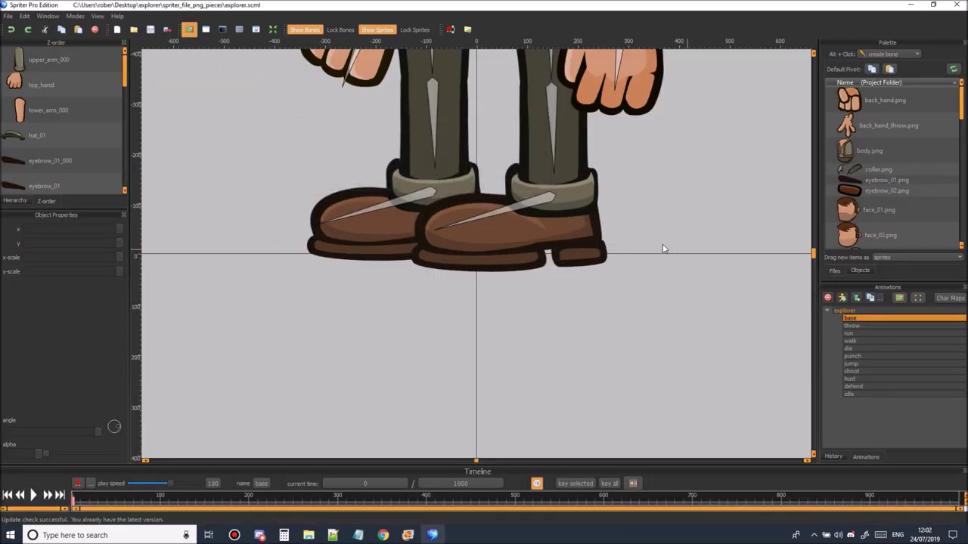
pyautogui.scroll(-4, 661, 246)
pyautogui.scroll(-5, 651, 248)
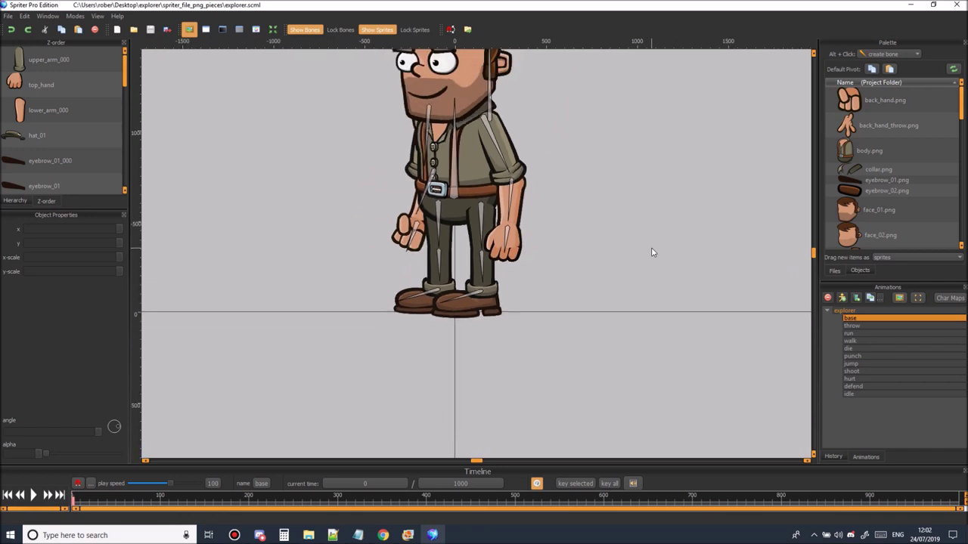
pyautogui.scroll(-2, 646, 231)
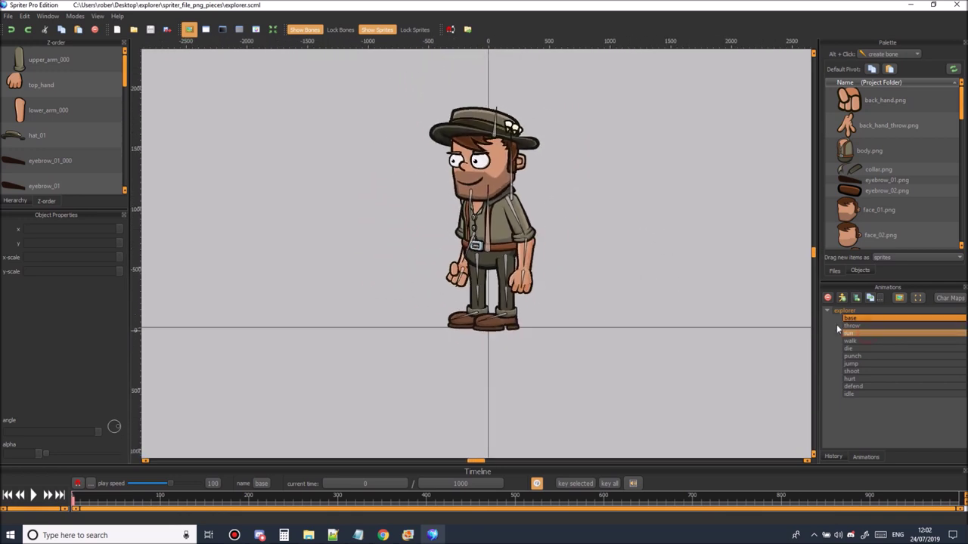
# Preview the run, walk and throw animations, then stop playback at time 0.
pyautogui.click(33, 495)
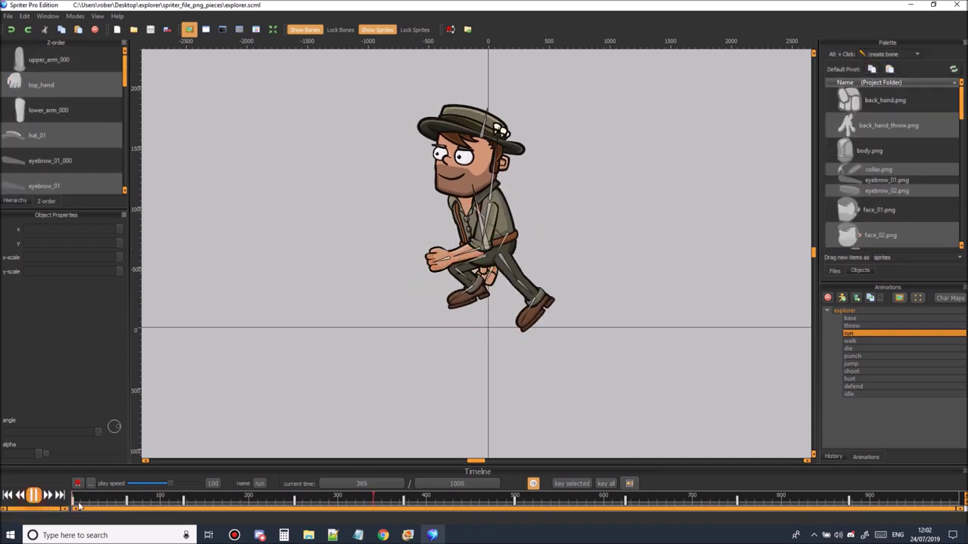
pyautogui.click(849, 341)
pyautogui.click(856, 326)
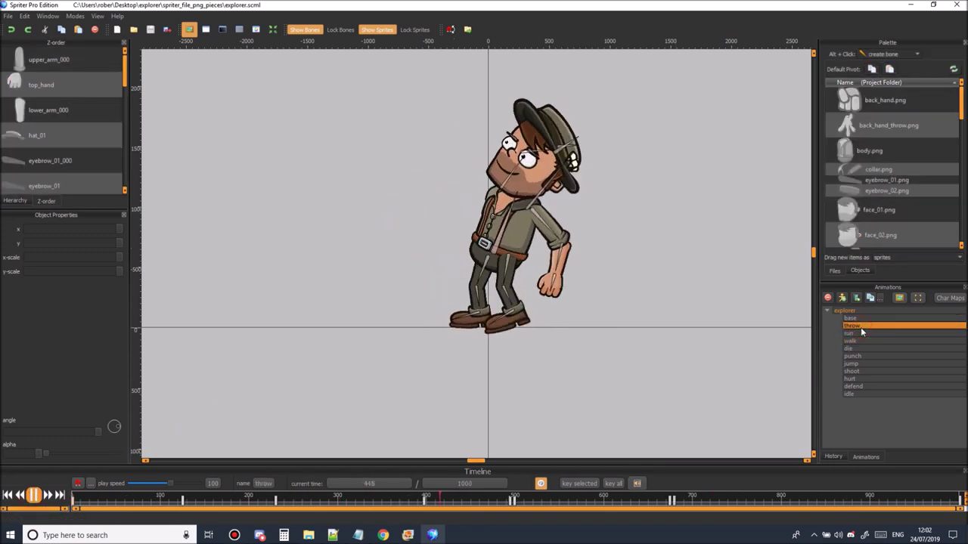
pyautogui.click(34, 496)
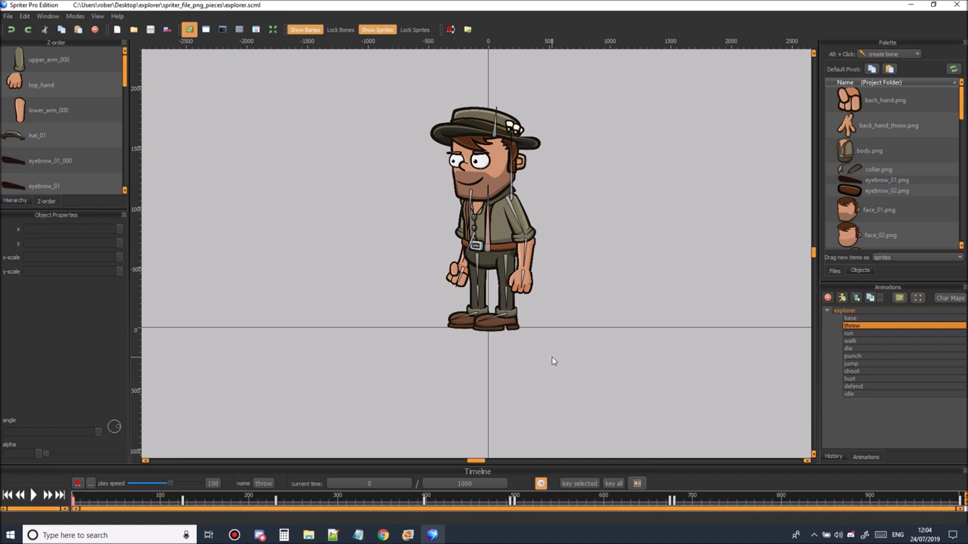
# Open Export Animation To PNG/GIF, enlarge the dialog, and turn on batch export.
pyautogui.click(7, 16)
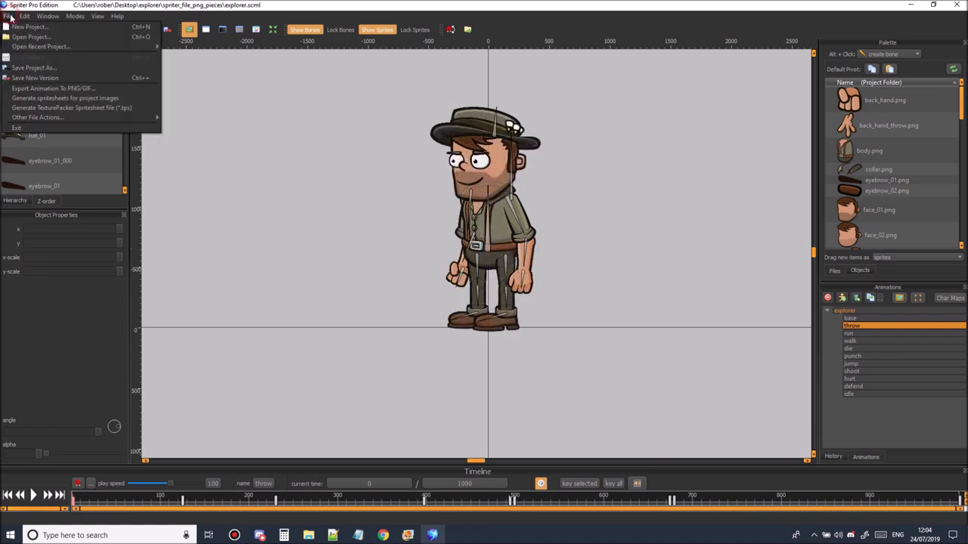
pyautogui.click(62, 90)
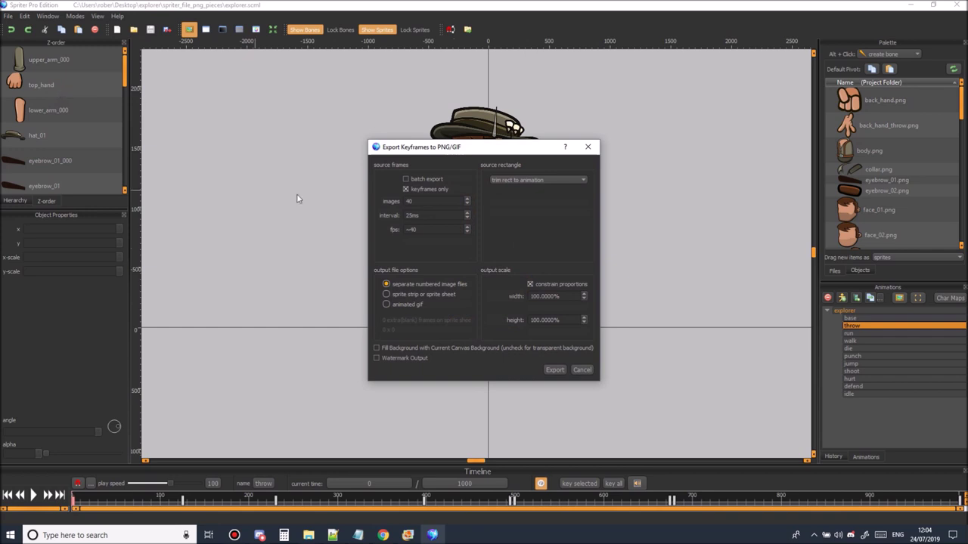
pyautogui.moveTo(369, 206); pyautogui.dragTo(186, 191)
pyautogui.moveTo(350, 148); pyautogui.dragTo(367, 109)
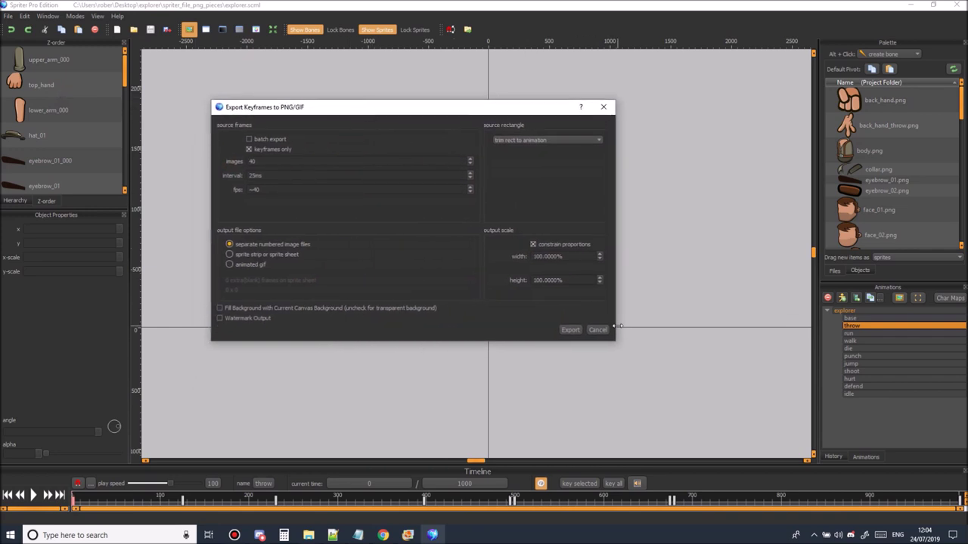
pyautogui.moveTo(619, 327); pyautogui.dragTo(646, 396)
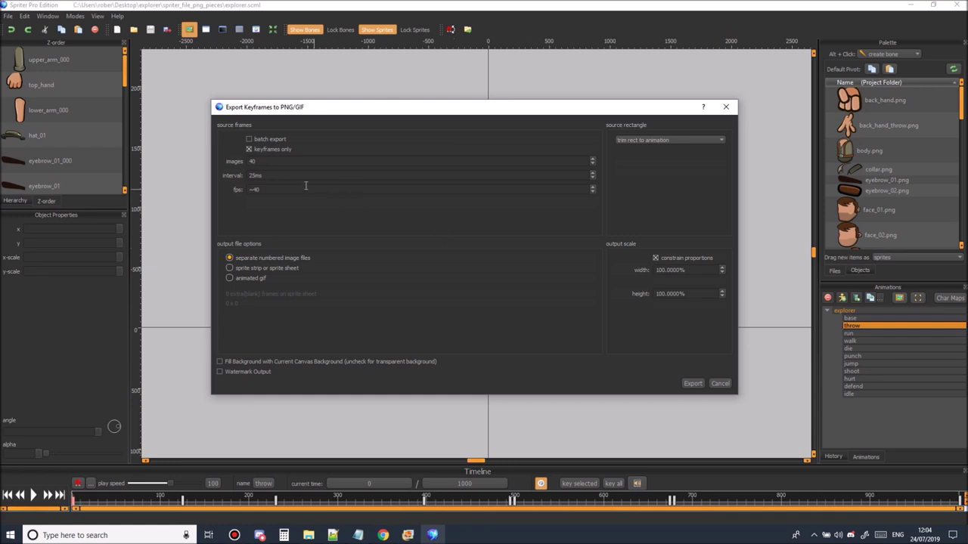
pyautogui.click(248, 139)
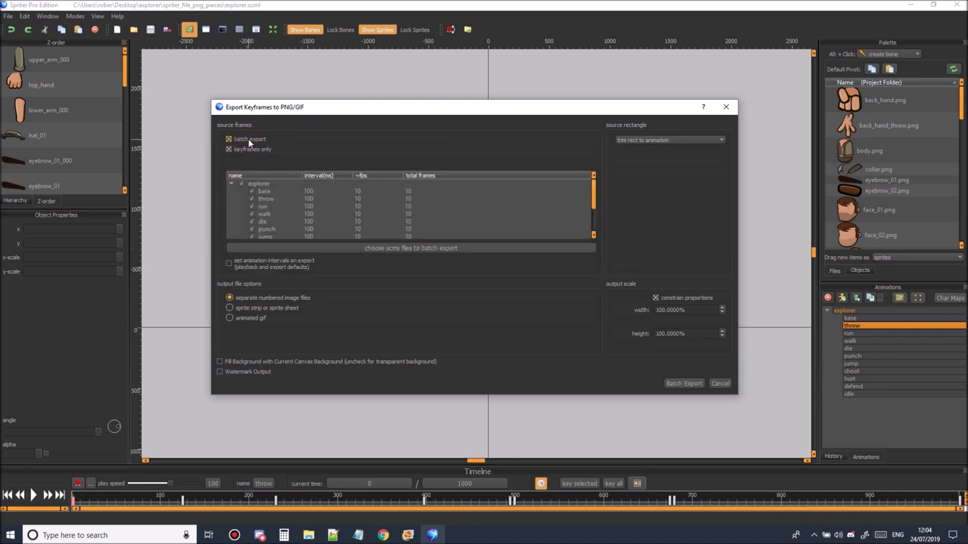
# Untick keyframes only, enlarge the dialog to list every animation, and select the explorer base row.
pyautogui.click(230, 150)
pyautogui.moveTo(403, 394)
pyautogui.mouseDown()
pyautogui.moveTo(394, 471)
pyautogui.moveTo(379, 459)
pyautogui.mouseUp()
pyautogui.click(266, 184)
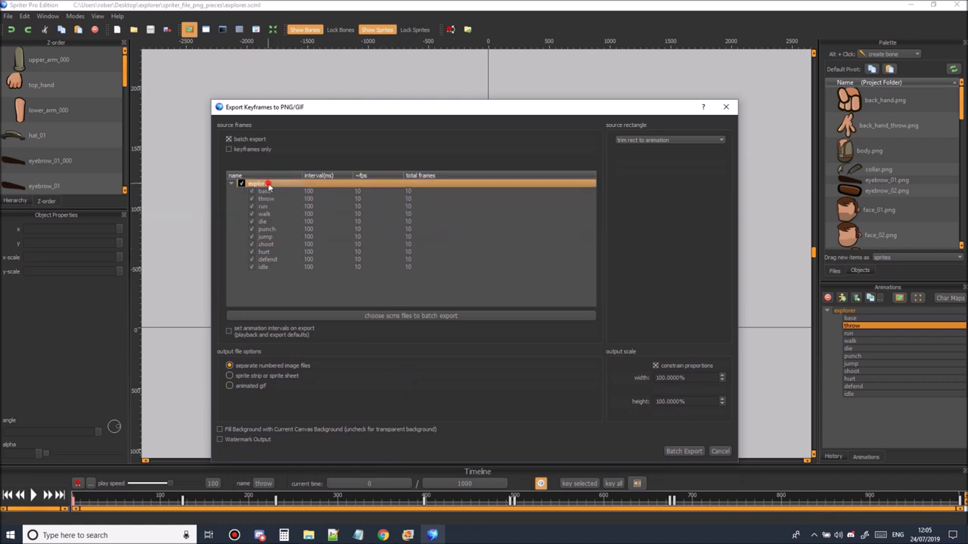
pyautogui.click(273, 193)
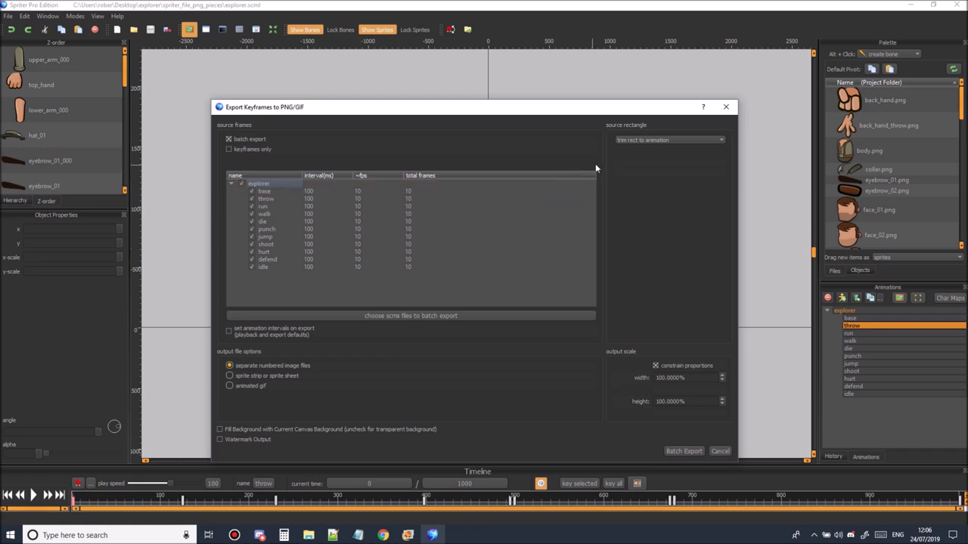
# Set the source rectangle to trim rect to entity and shift the dialog up.
pyautogui.click(658, 142)
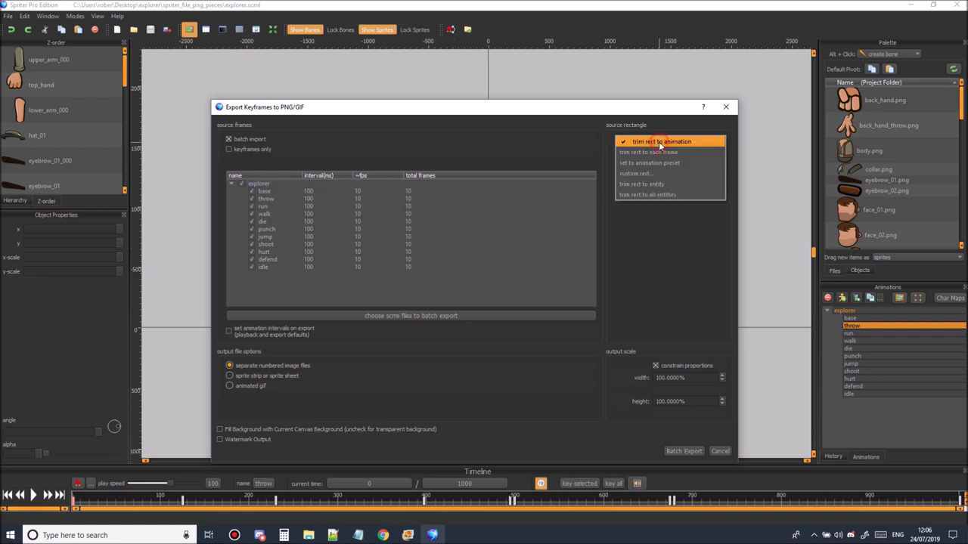
pyautogui.click(656, 185)
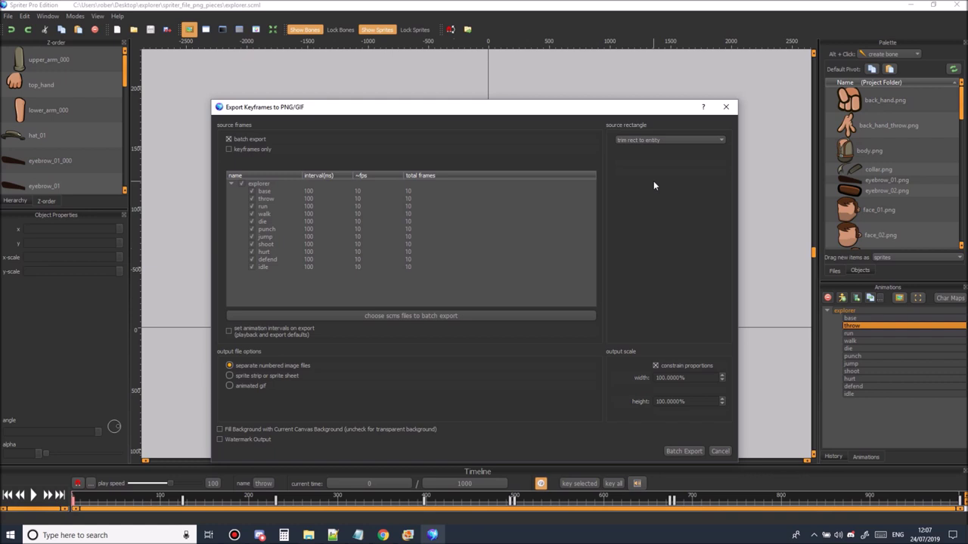
pyautogui.moveTo(549, 112); pyautogui.dragTo(594, 97)
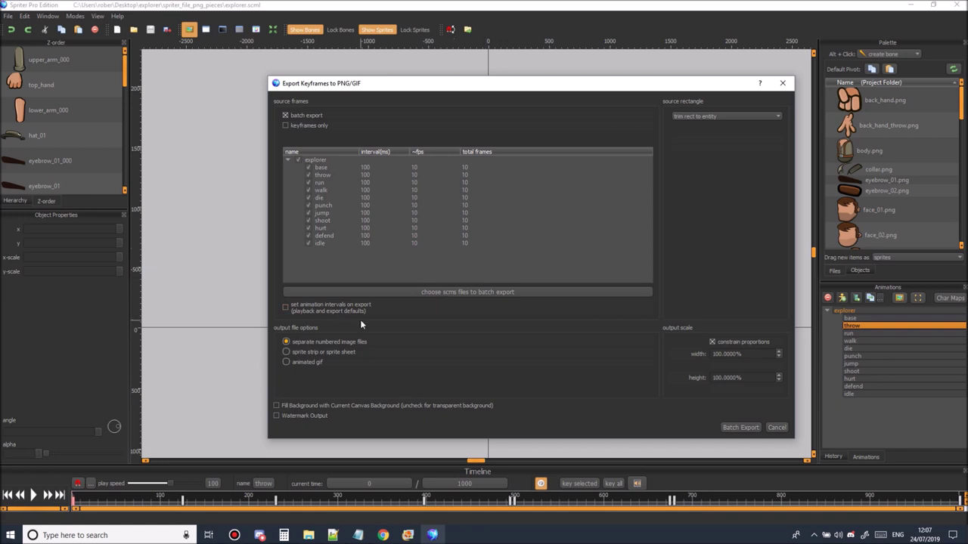
# Try sprite sheet output with 10 horizontal frames, then revert to separate numbered image files.
pyautogui.click(287, 352)
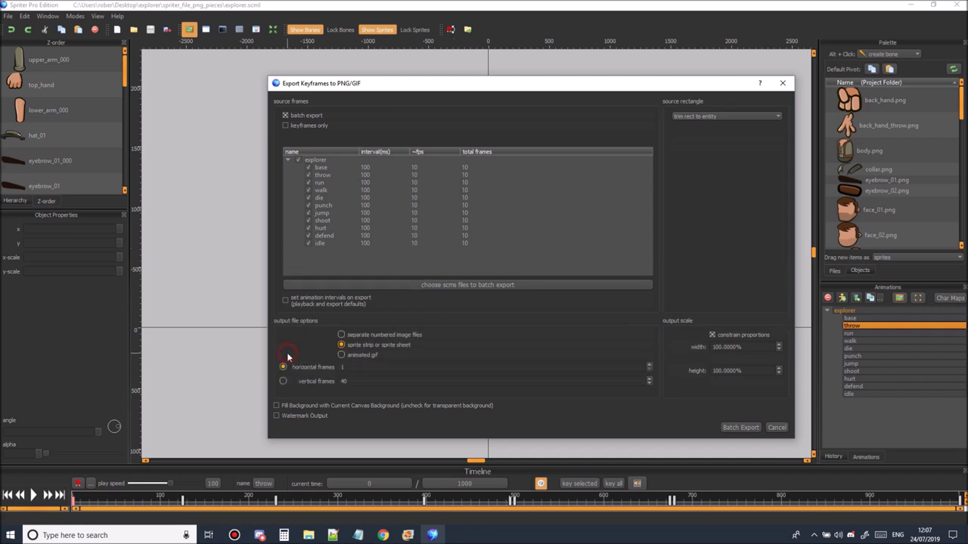
pyautogui.doubleClick(354, 367)
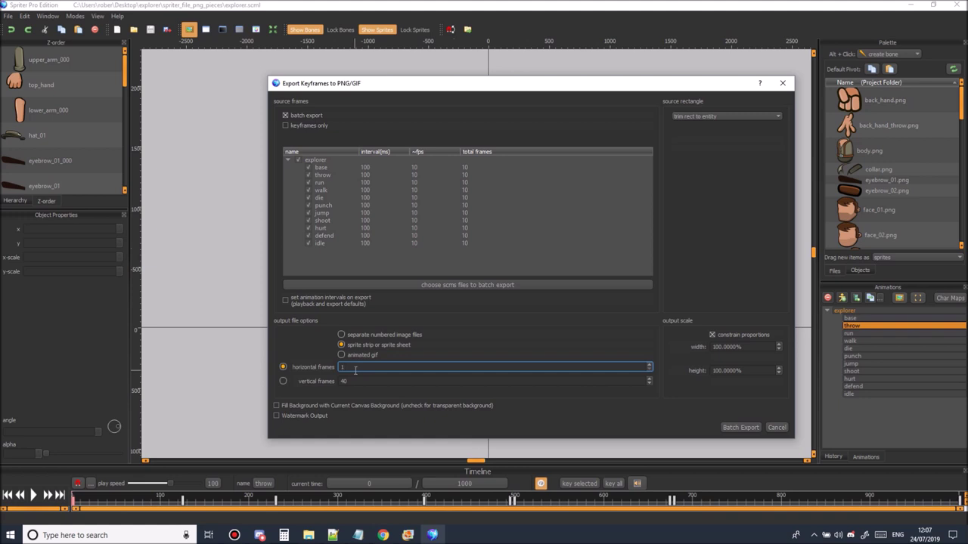
pyautogui.click(345, 381)
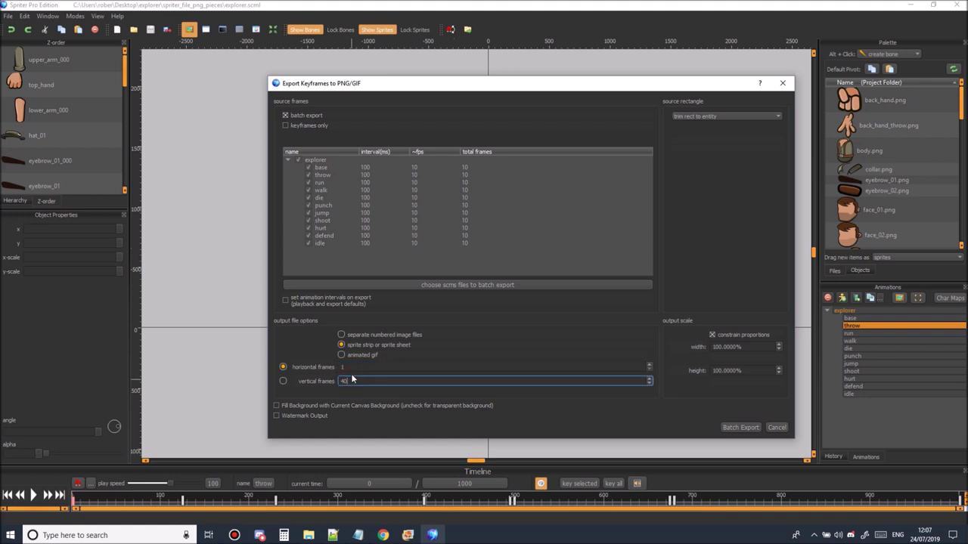
pyautogui.click(353, 366)
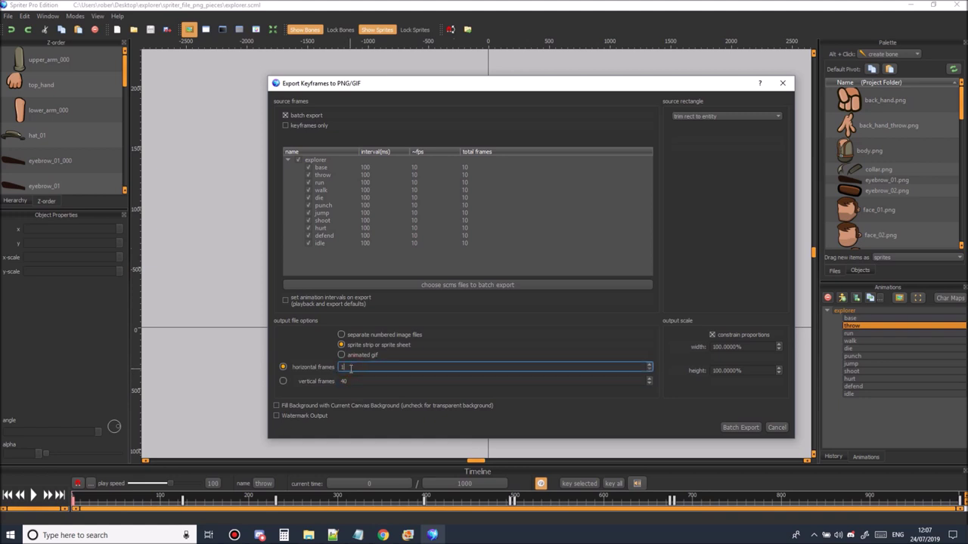
pyautogui.press('BackSpace')
pyautogui.write('10')
pyautogui.click(347, 381)
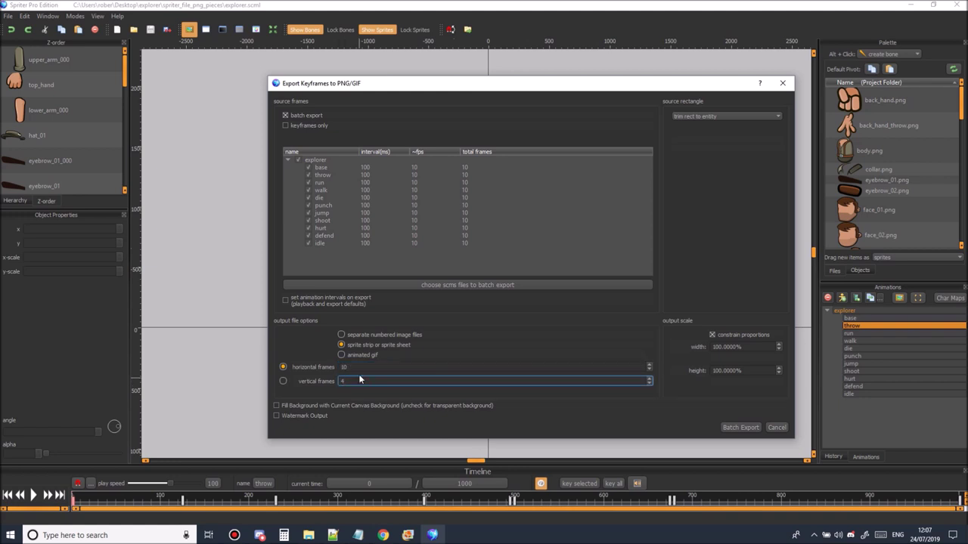
pyautogui.click(359, 368)
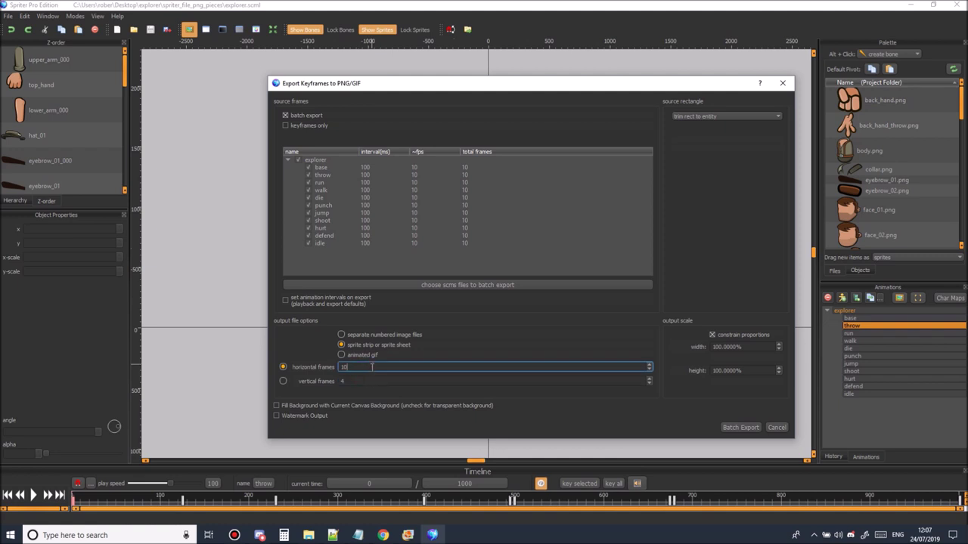
pyautogui.click(341, 334)
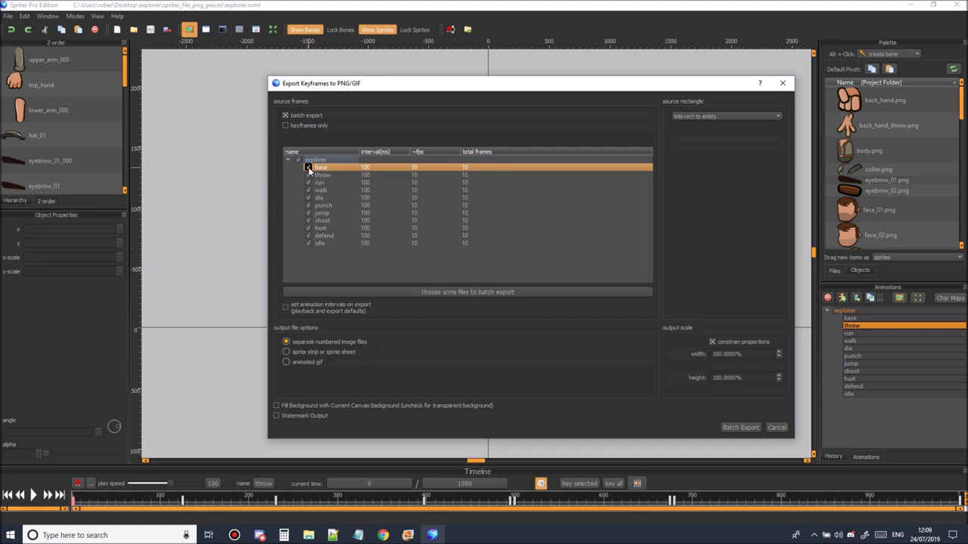
# Untick the base animation in the batch export list.
pyautogui.click(309, 168)
# Set total frames: throw 8, run 12, walk 12, die 9, punch 8.
pyautogui.doubleClick(467, 175)
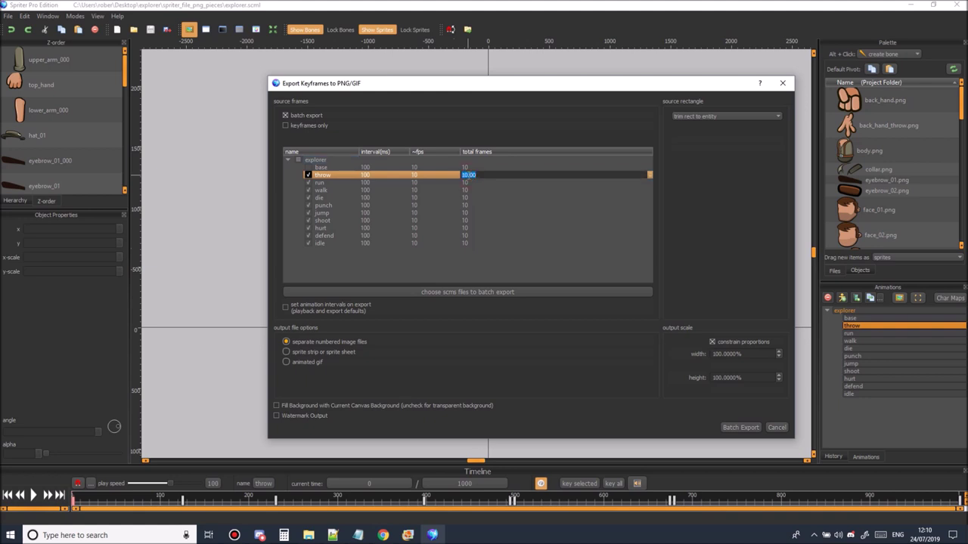
pyautogui.write('8')
pyautogui.doubleClick(478, 182)
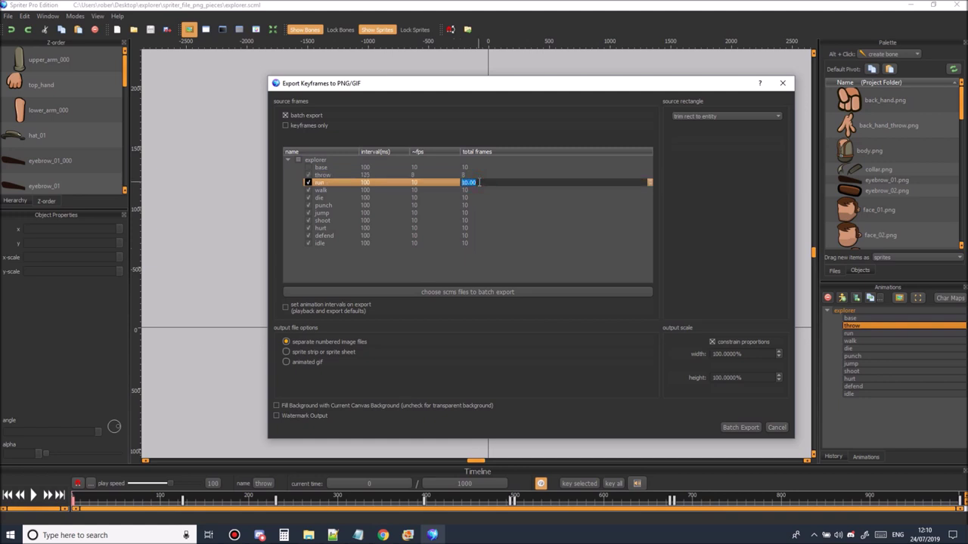
pyautogui.write('12')
pyautogui.click(476, 191)
pyautogui.doubleClick(476, 191)
pyautogui.write('12')
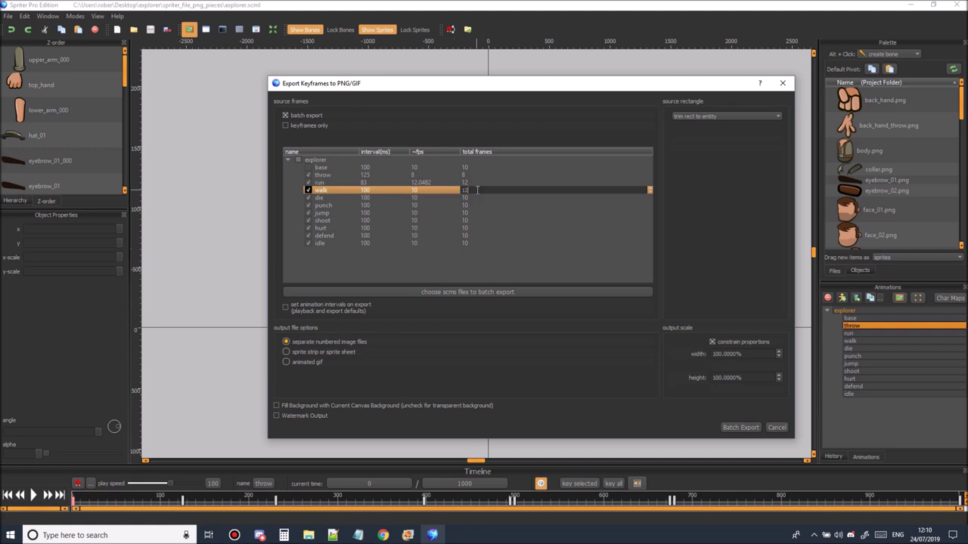
pyautogui.click(472, 197)
pyautogui.doubleClick(468, 198)
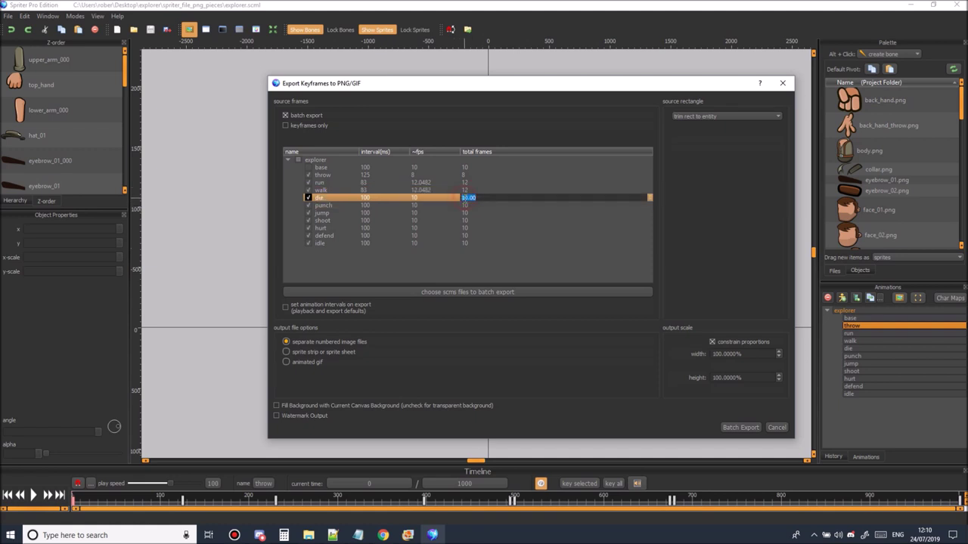
pyautogui.write('9')
pyautogui.click(467, 205)
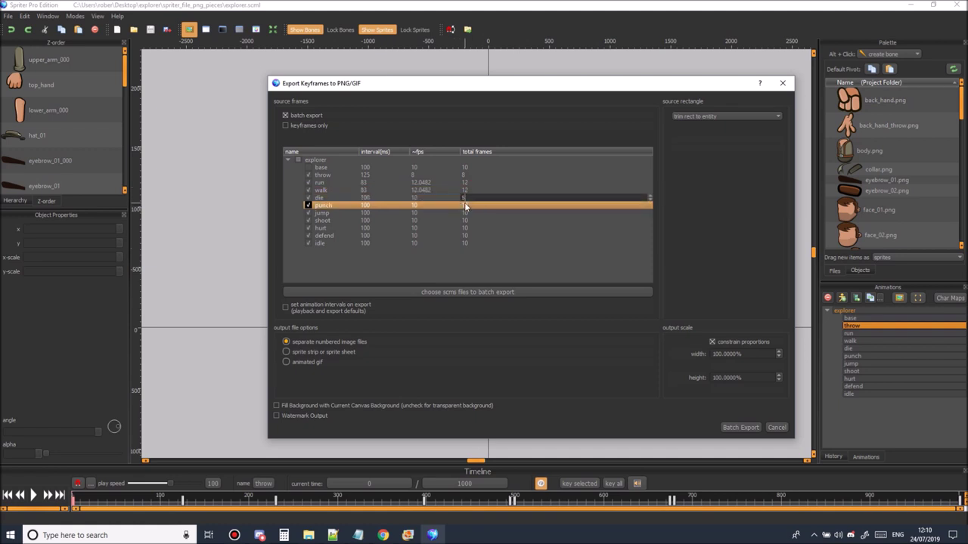
pyautogui.doubleClick(467, 205)
pyautogui.write('8')
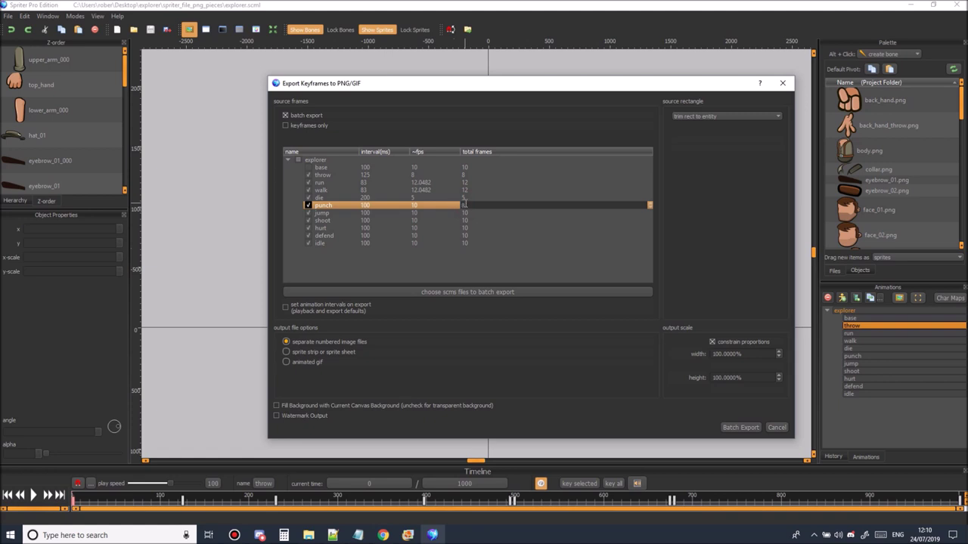
pyautogui.click(468, 212)
# Set total frames: jump 12, shoot 8, hurt 5, defend 8, idle 20.
pyautogui.doubleClick(468, 213)
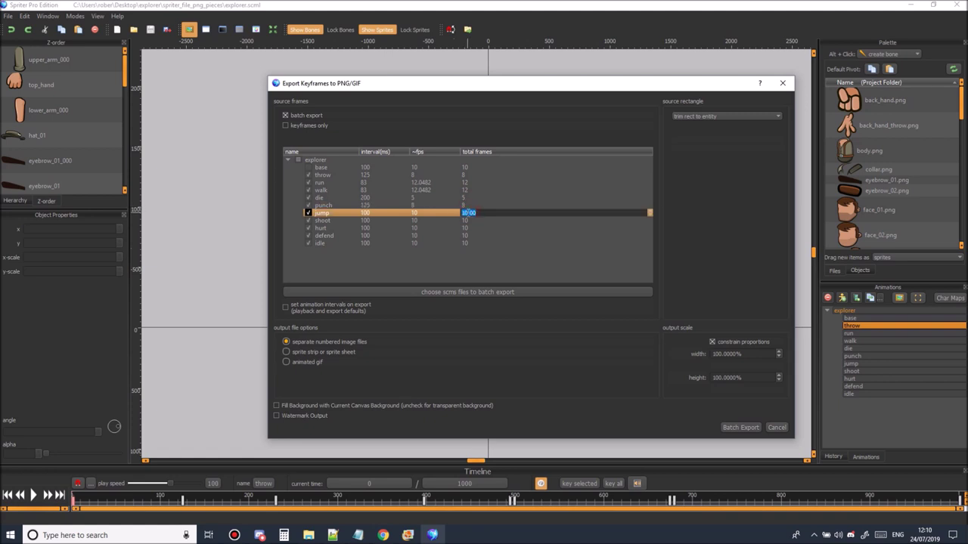
pyautogui.write('12')
pyautogui.click(464, 221)
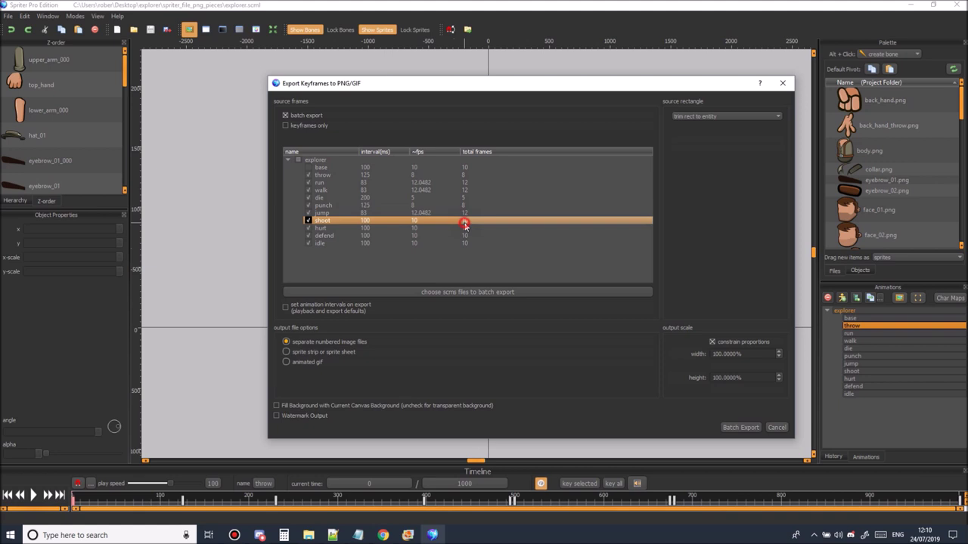
pyautogui.doubleClick(465, 221)
pyautogui.write('8')
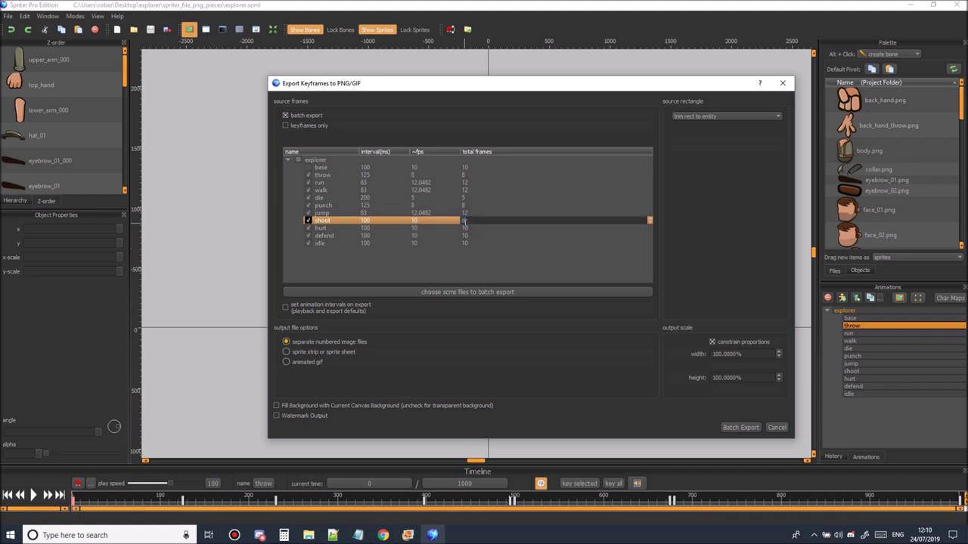
pyautogui.click(465, 228)
pyautogui.doubleClick(467, 227)
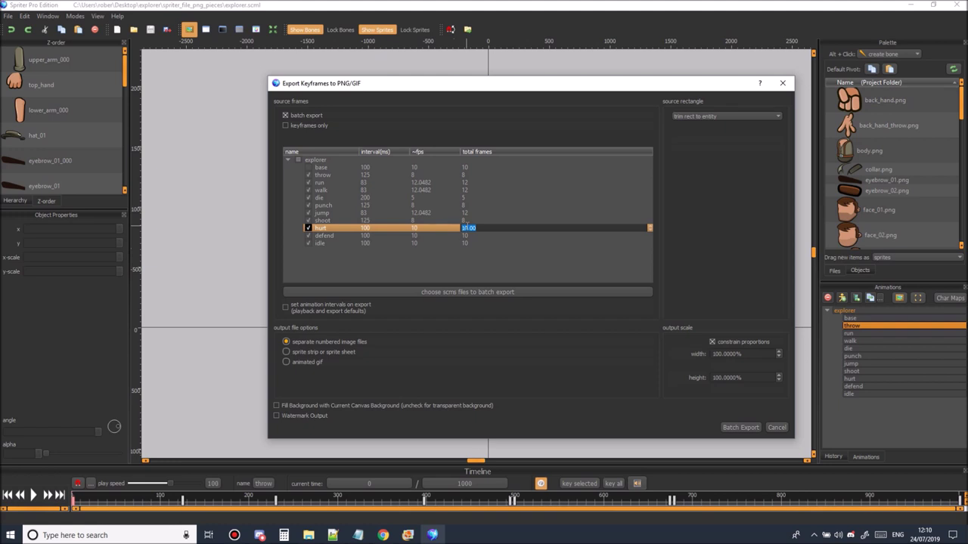
pyautogui.write('5')
pyautogui.click(466, 236)
pyautogui.doubleClick(465, 235)
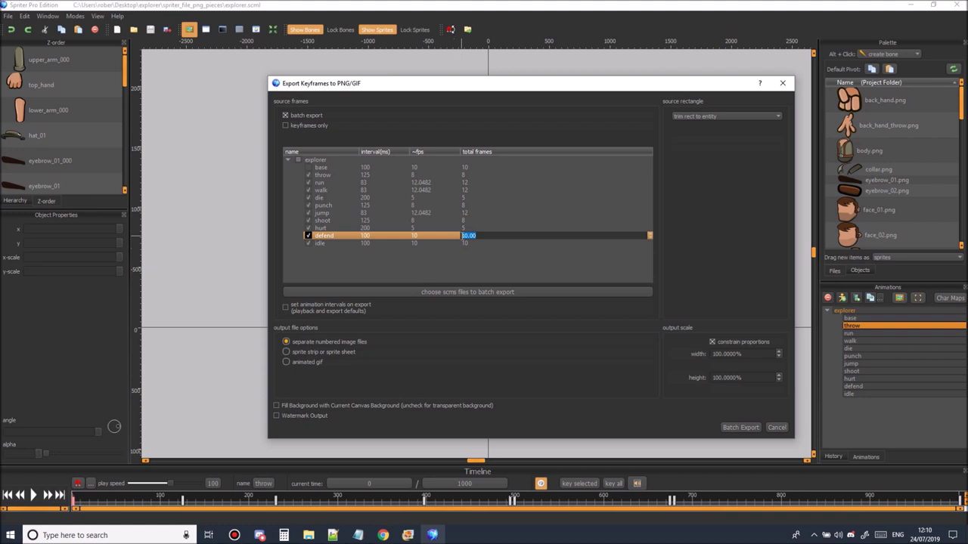
pyautogui.write('8')
pyautogui.click(468, 242)
pyautogui.doubleClick(468, 242)
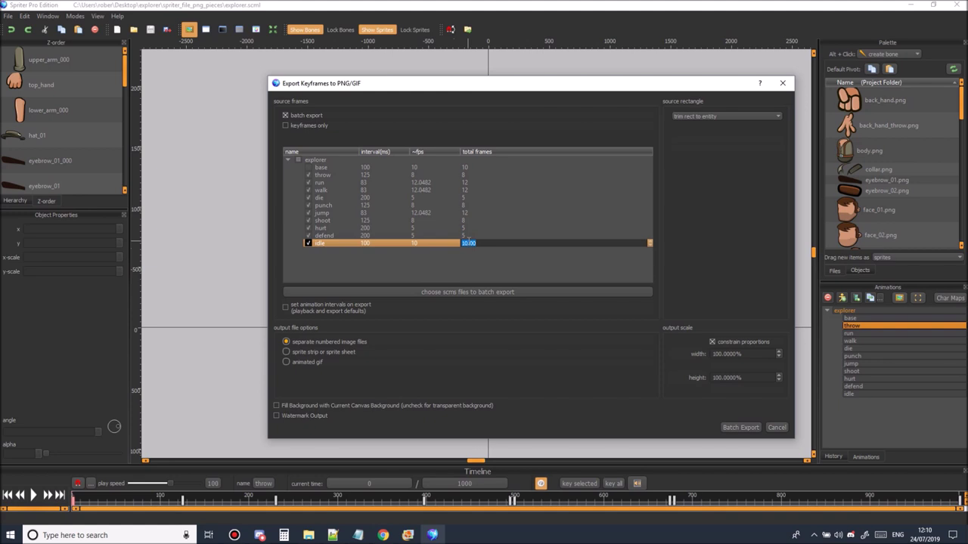
pyautogui.write('20')
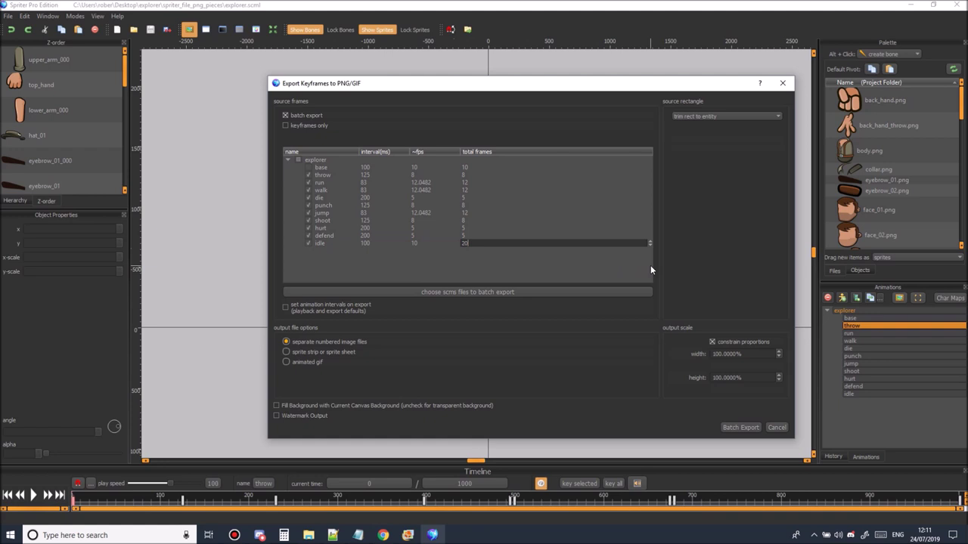
pyautogui.click(568, 85)
# Recentre the export dialog and select the output scale width value for replacing.
pyautogui.moveTo(646, 88); pyautogui.dragTo(799, 80)
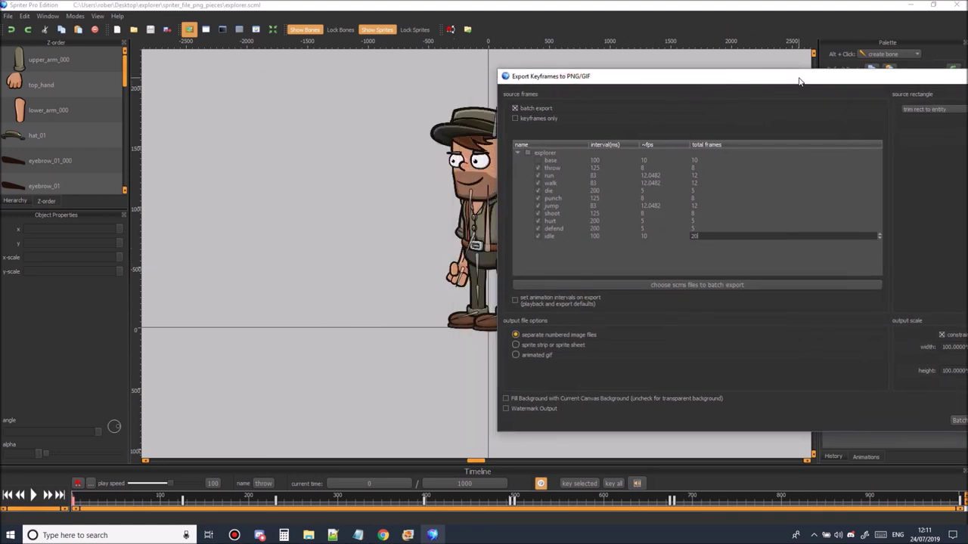
pyautogui.moveTo(677, 79)
pyautogui.mouseDown()
pyautogui.moveTo(453, 75)
pyautogui.moveTo(661, 85)
pyautogui.mouseUp()
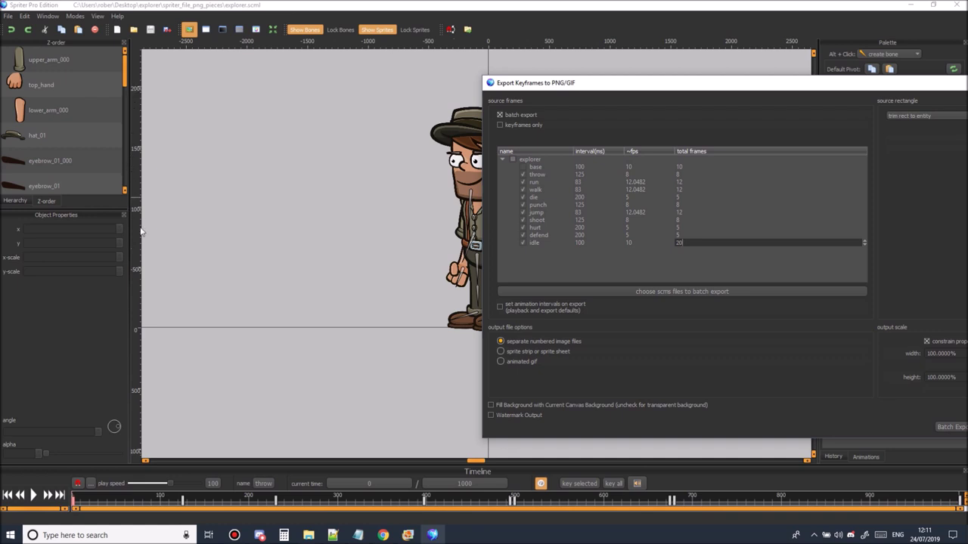
pyautogui.moveTo(618, 93); pyautogui.dragTo(355, 81)
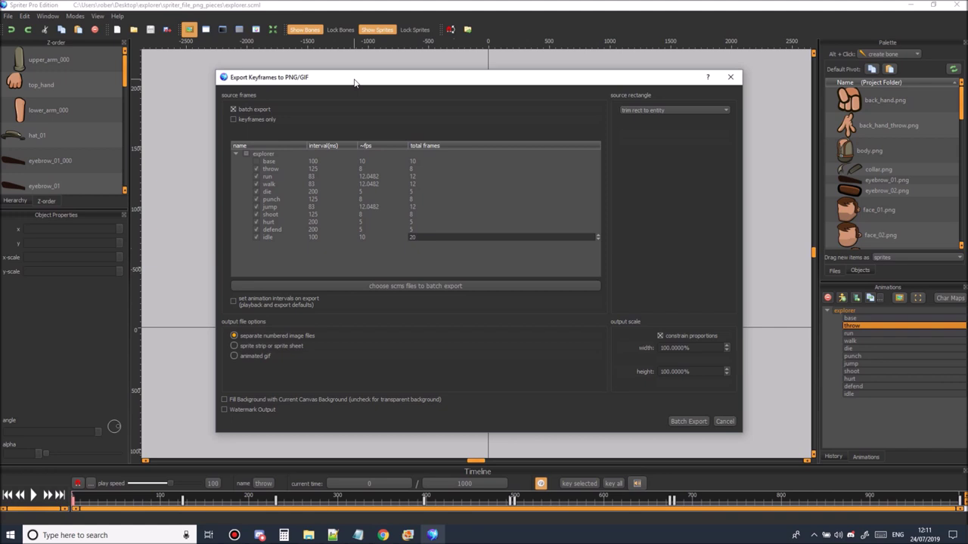
pyautogui.moveTo(706, 348); pyautogui.dragTo(659, 350)
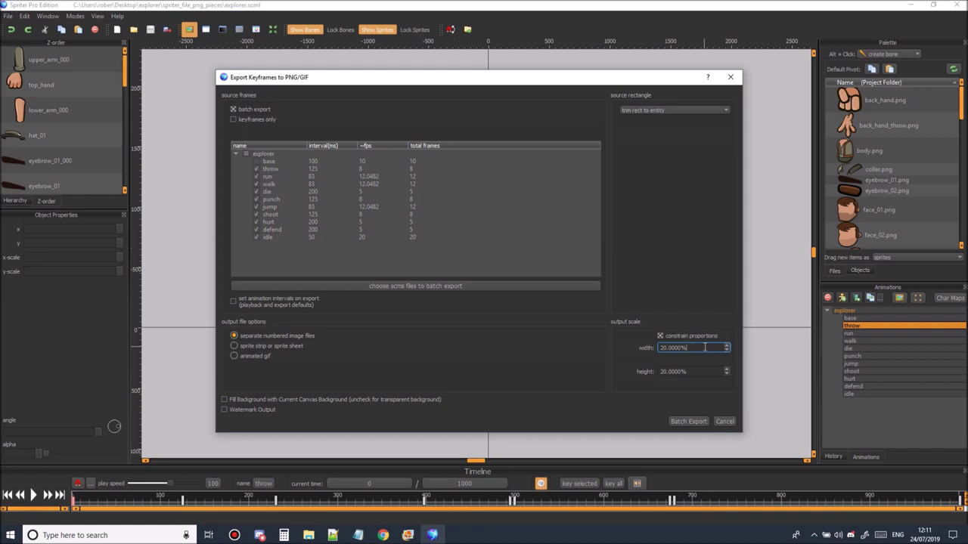
pyautogui.click(704, 347)
# Launch Batch Export to bring up the base file name save dialog.
pyautogui.click(693, 422)
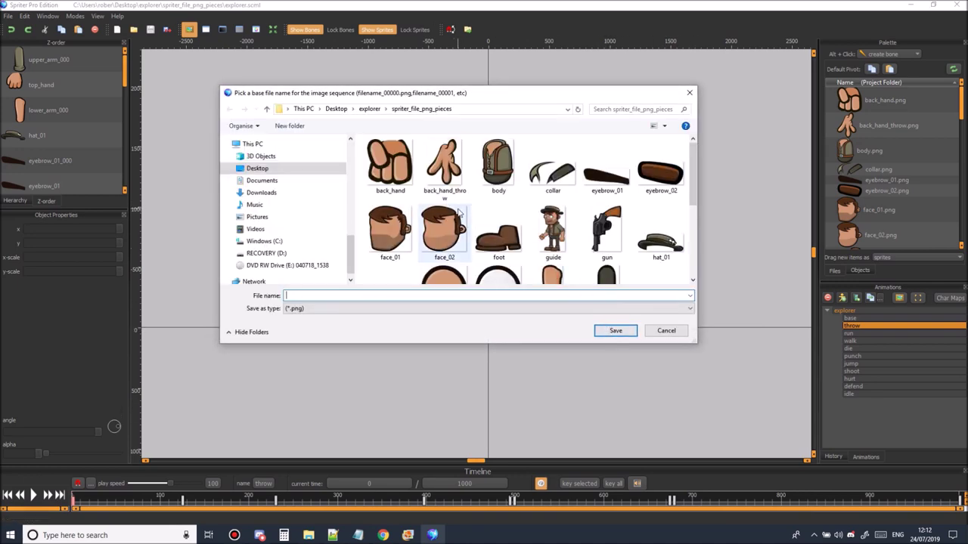
# Create a new resized_animations folder inside the explorer folder and open it.
pyautogui.click(370, 109)
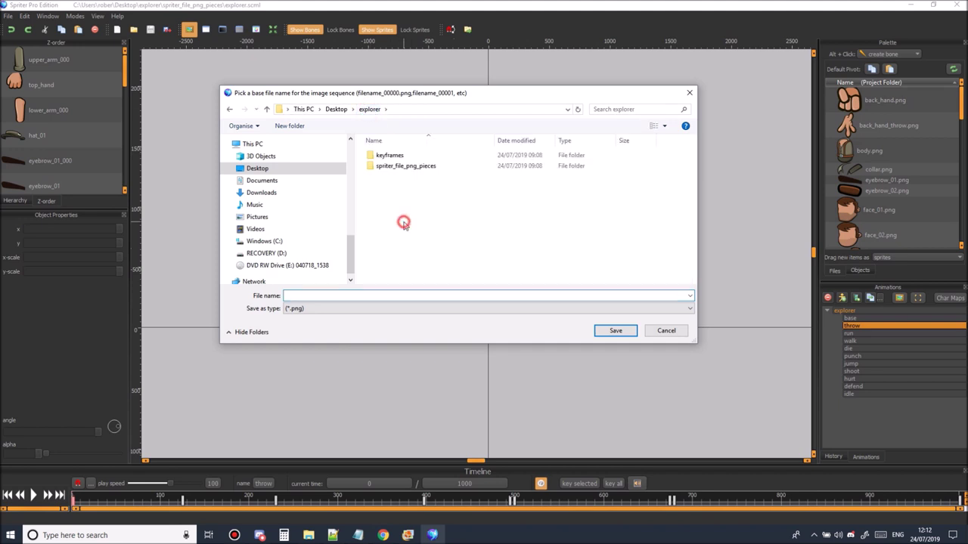
pyautogui.hotkey('ctrl', 'shift', 'n')
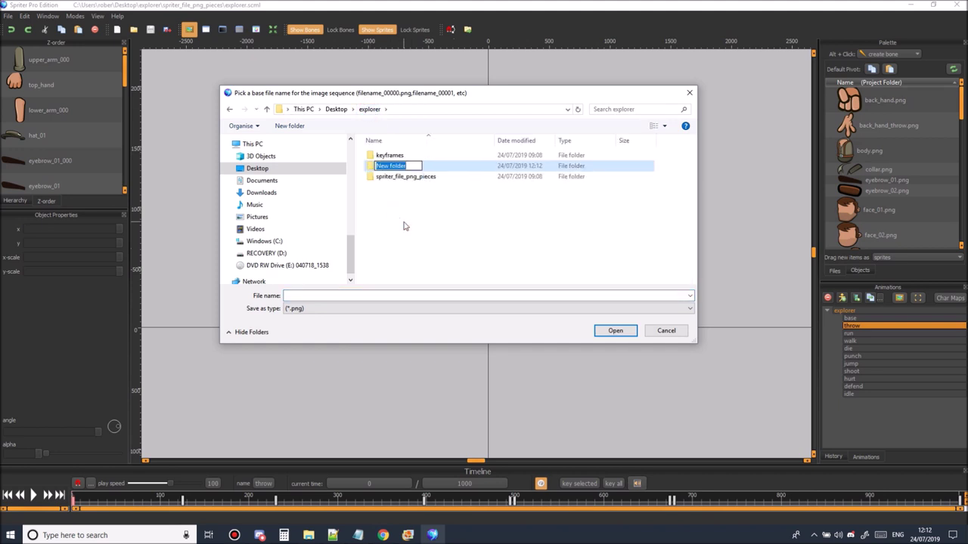
pyautogui.write('resized_animations')
pyautogui.click(403, 226)
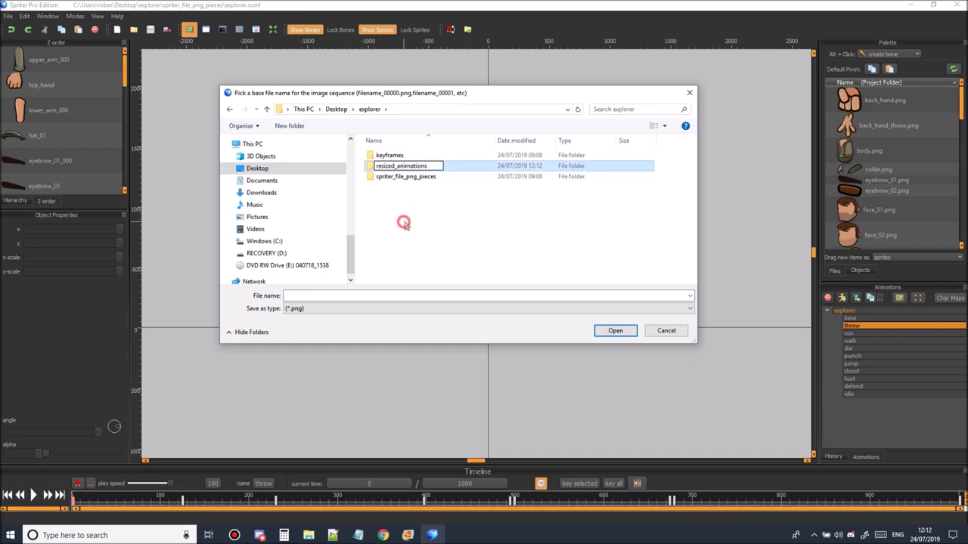
pyautogui.doubleClick(412, 166)
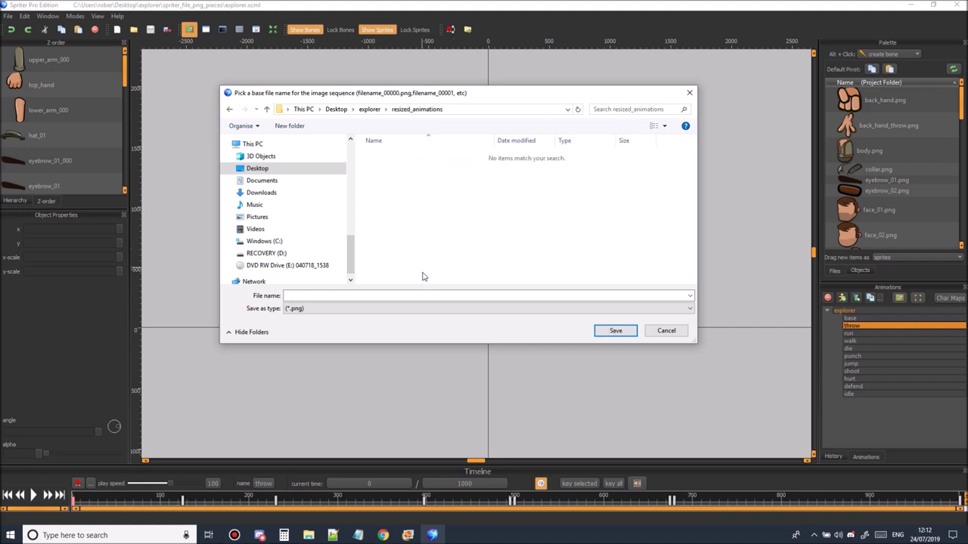
# Save the numbered PNG frame sequence into resized_animations and view the exported frames.
pyautogui.click(435, 296)
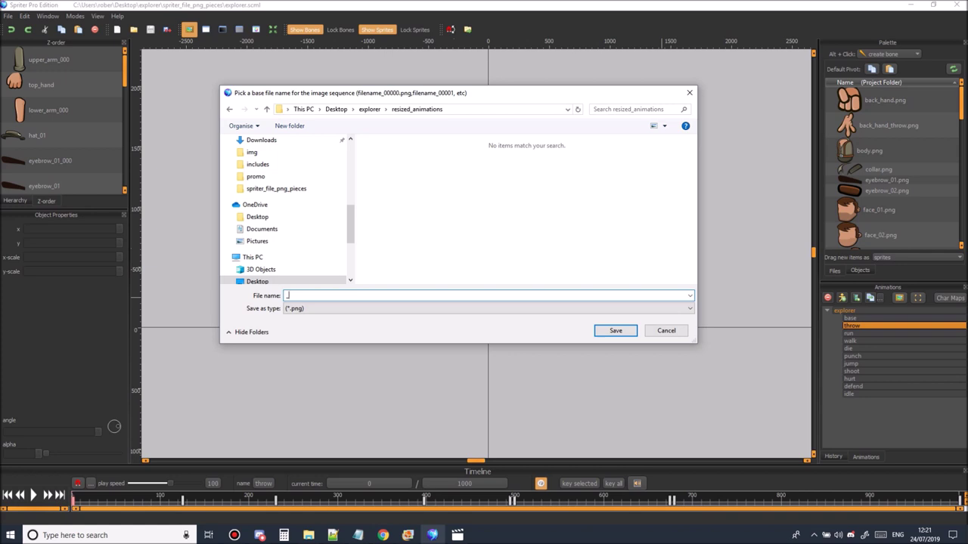
pyautogui.click(618, 330)
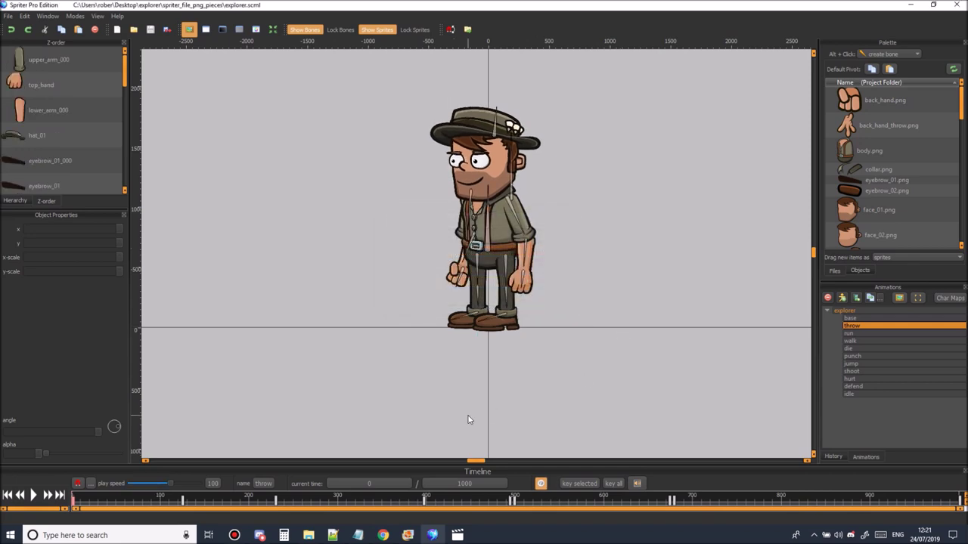
pyautogui.click(308, 535)
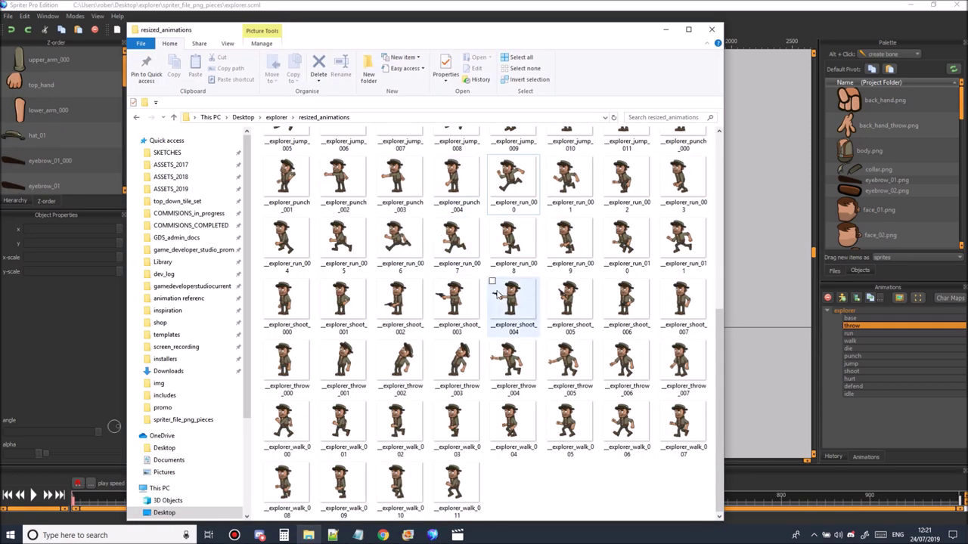
# Go back to the explorer folder and open resized_animations.
pyautogui.scroll(10, 318, 318)
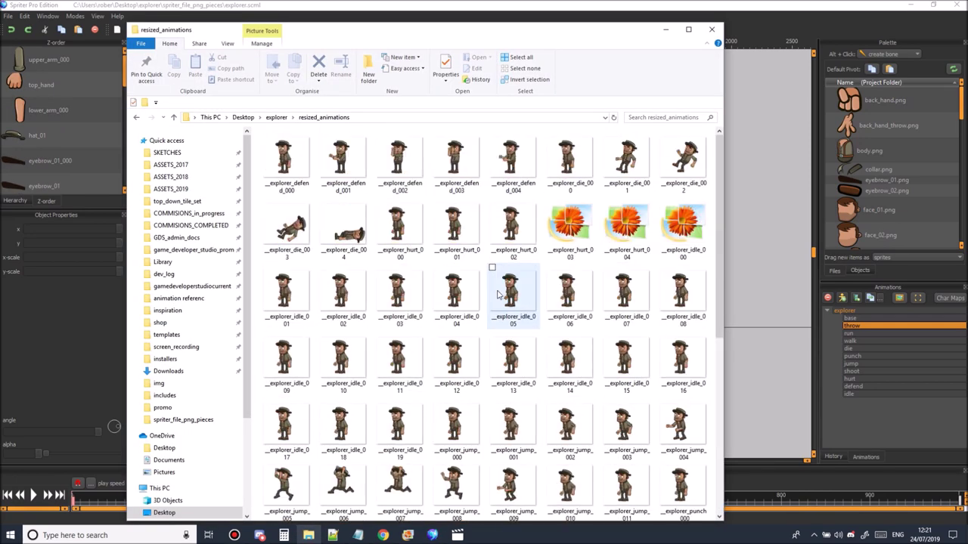
pyautogui.click(276, 117)
pyautogui.click(318, 159)
pyautogui.doubleClick(318, 160)
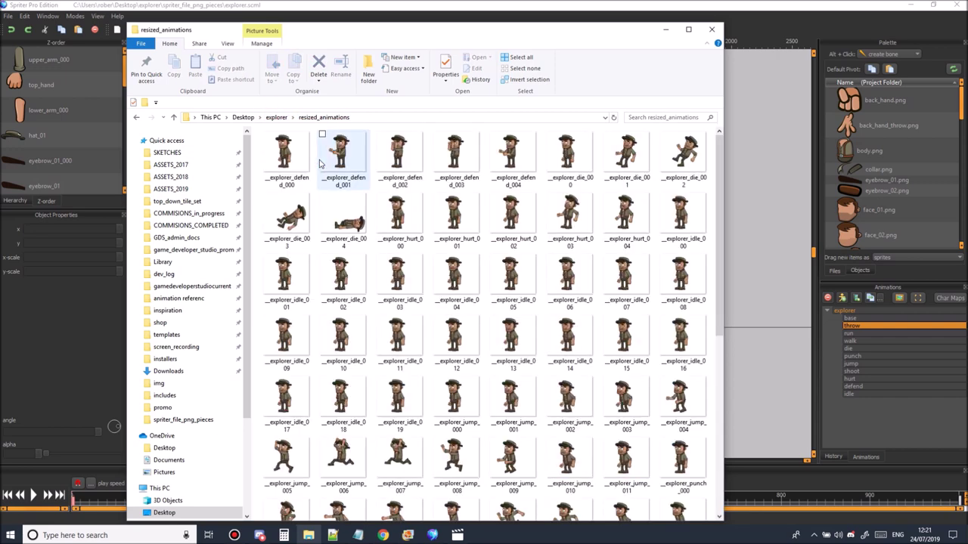
# Check that _explorer_defend_001 measures 514 × 449 pixels, then return to the explorer folder.
pyautogui.click(323, 164)
pyautogui.rightClick(329, 162)
pyautogui.click(184, 481)
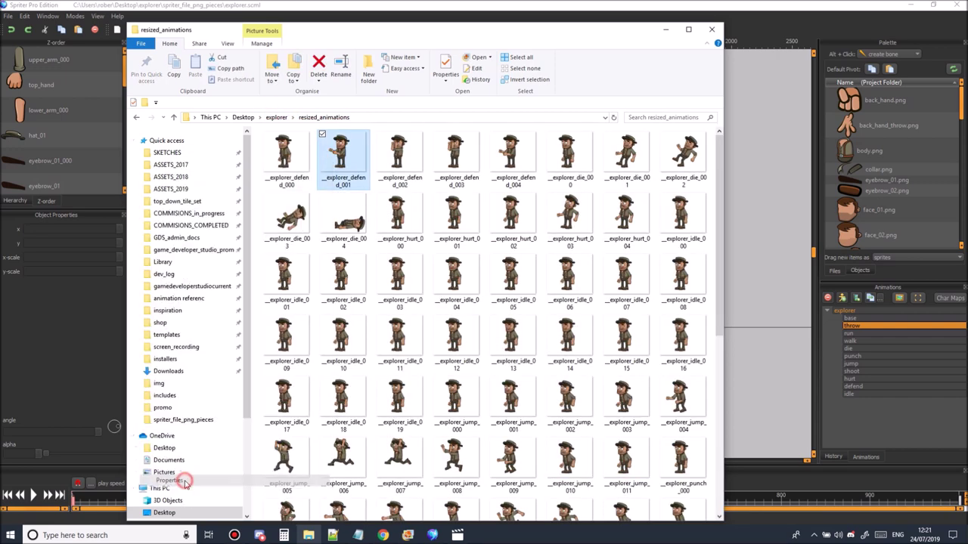
pyautogui.click(402, 183)
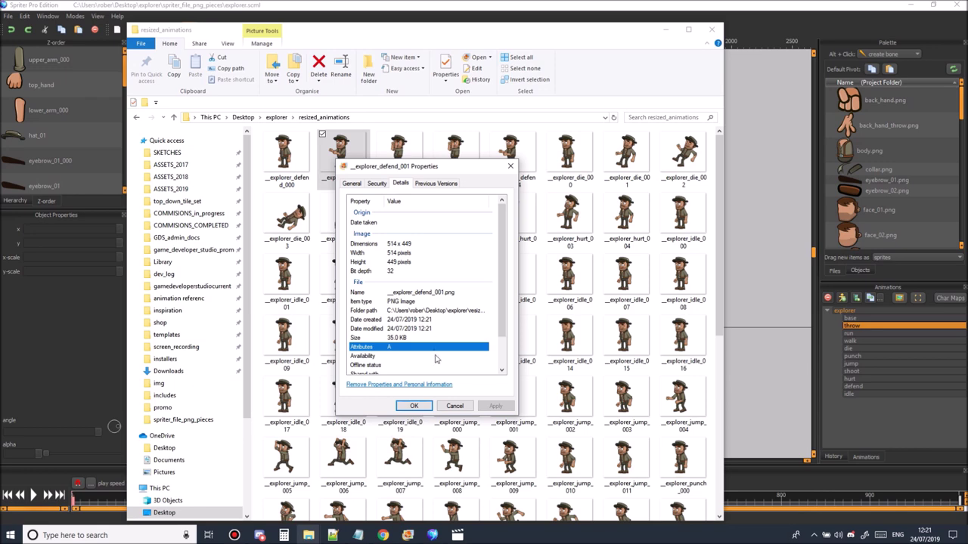
pyautogui.click(414, 405)
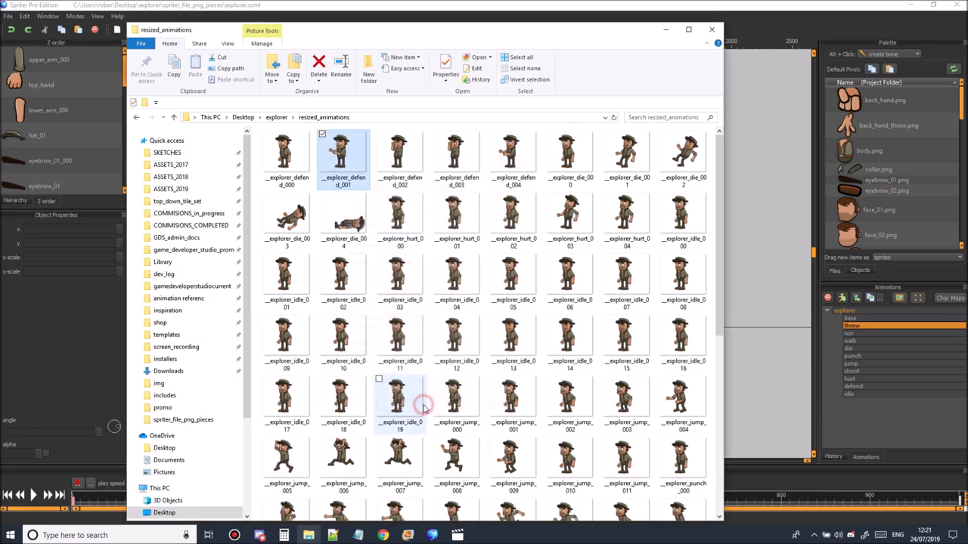
pyautogui.click(276, 117)
pyautogui.click(579, 393)
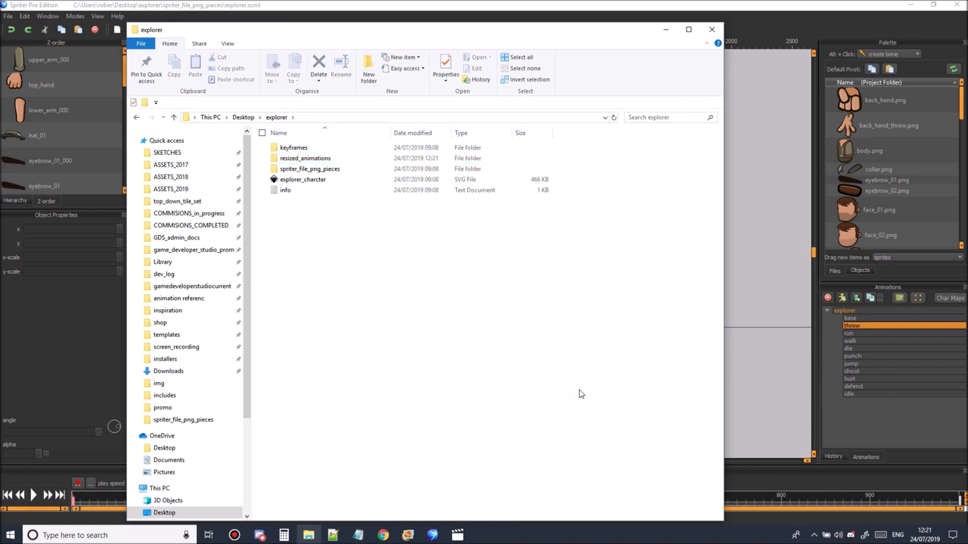